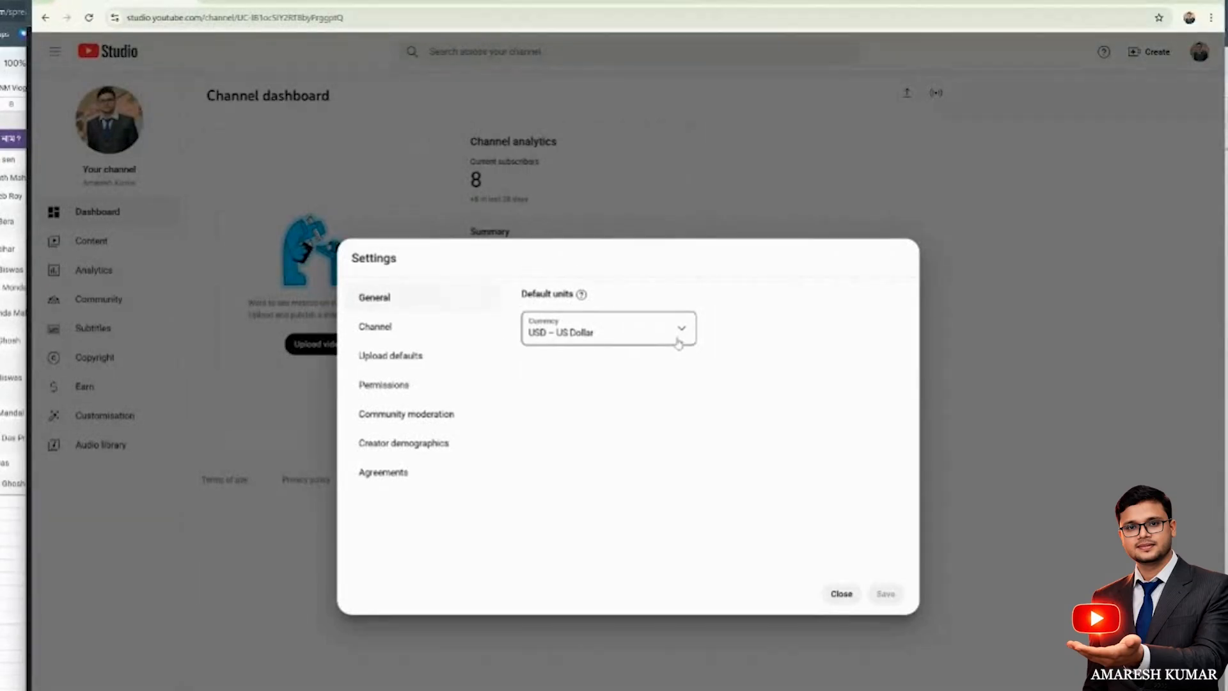
# Leave the default currency as USD and go to the Channel basic info settings.
pyautogui.click(678, 343)
pyautogui.click(750, 341)
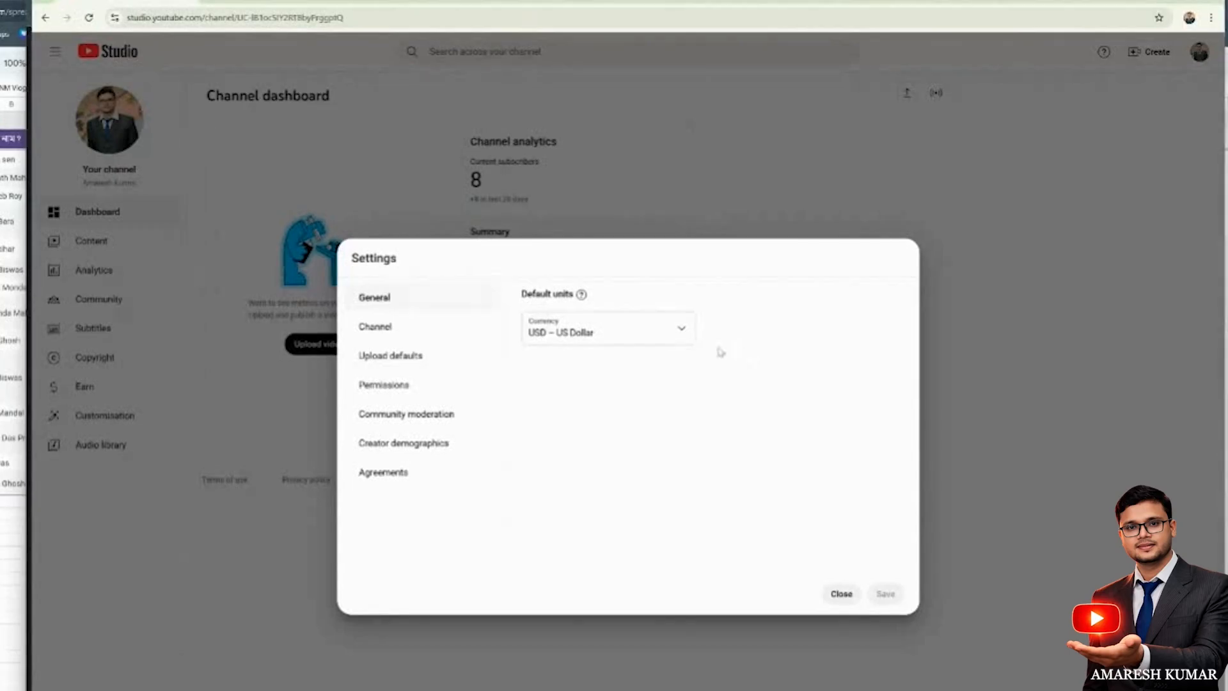
pyautogui.click(402, 336)
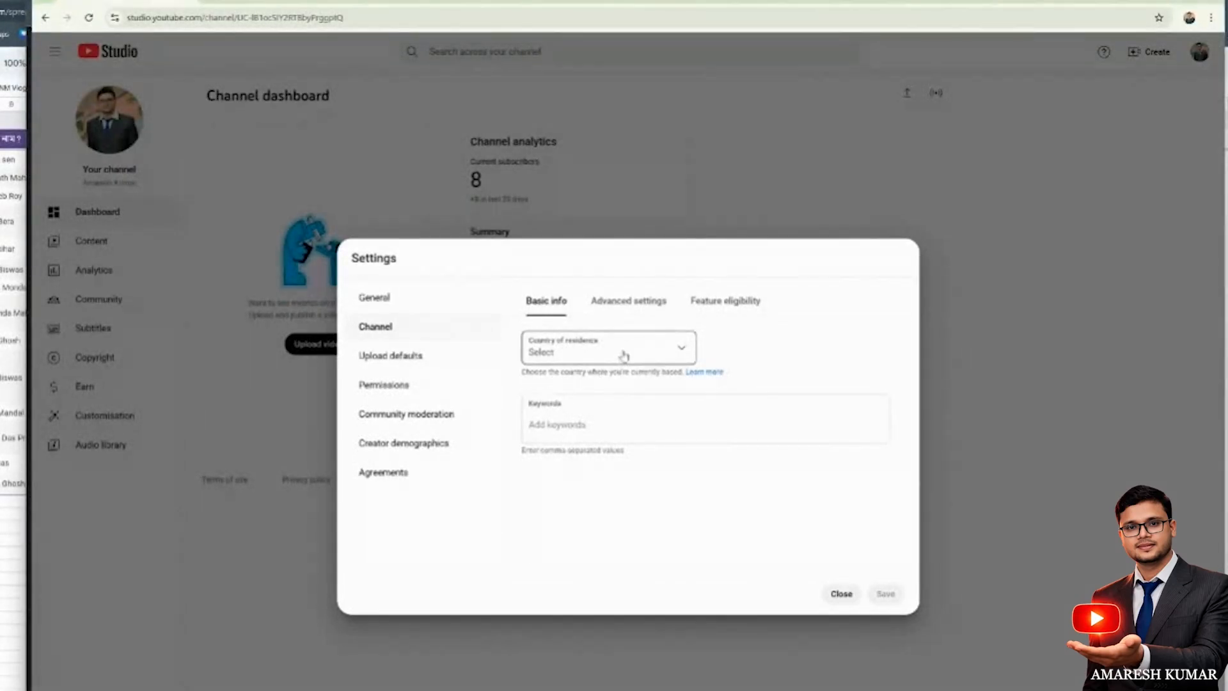
# Set the country of residence to India and get the keyword list document ready.
pyautogui.click(624, 356)
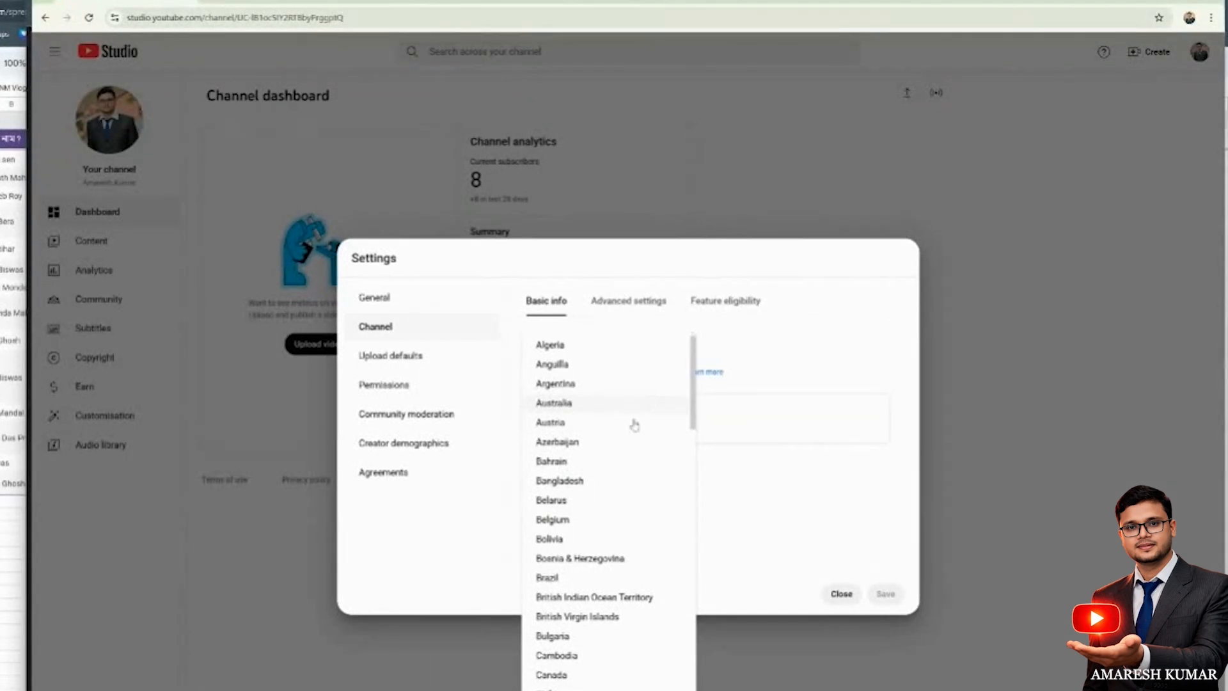
pyautogui.scroll(-5, 614, 460)
pyautogui.scroll(-8, 605, 489)
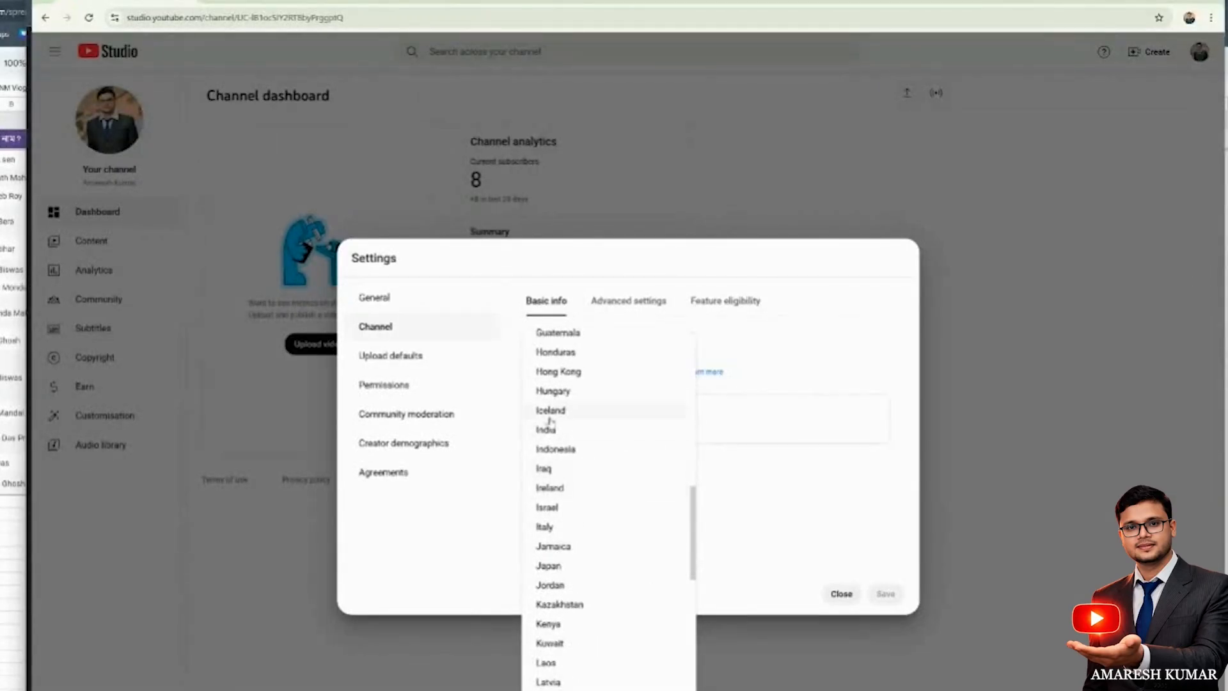
pyautogui.click(550, 429)
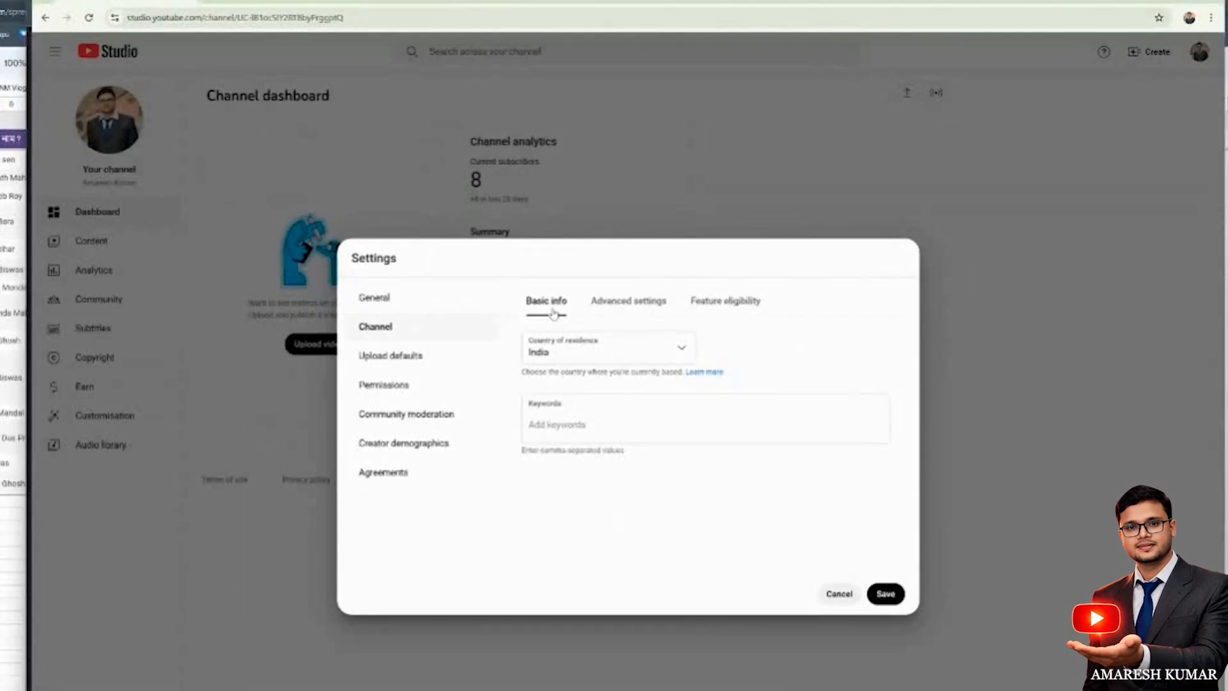
pyautogui.click(566, 419)
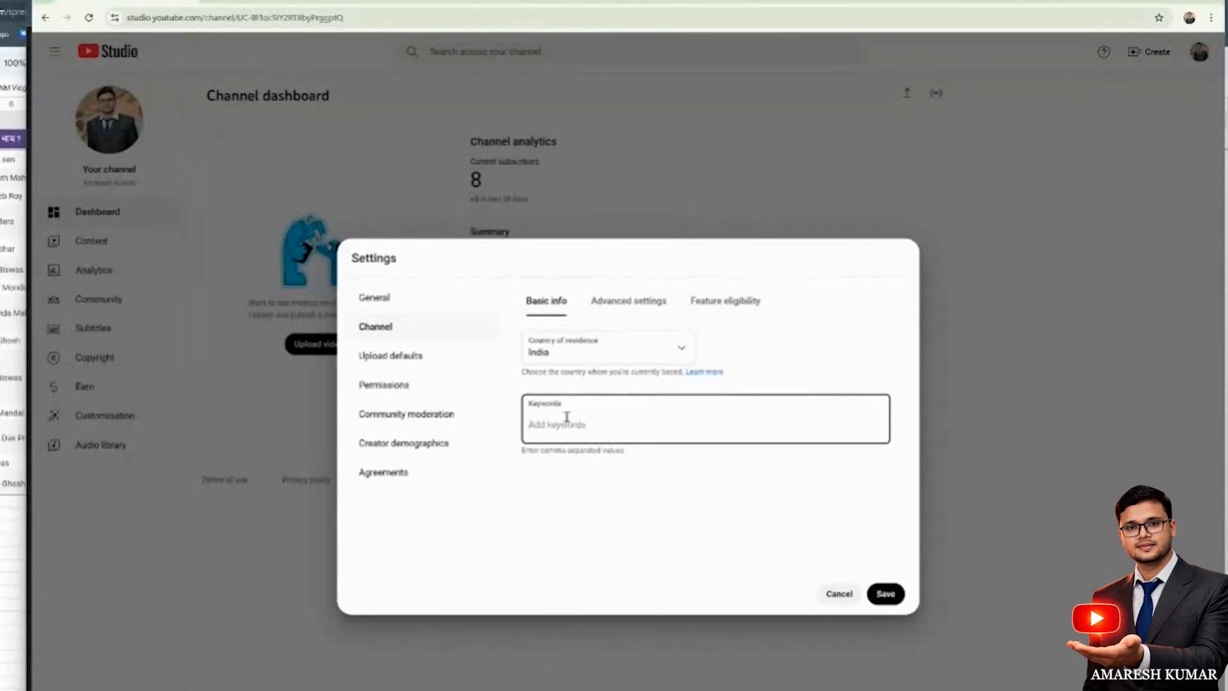
pyautogui.hotkey('alt', 'Tab')
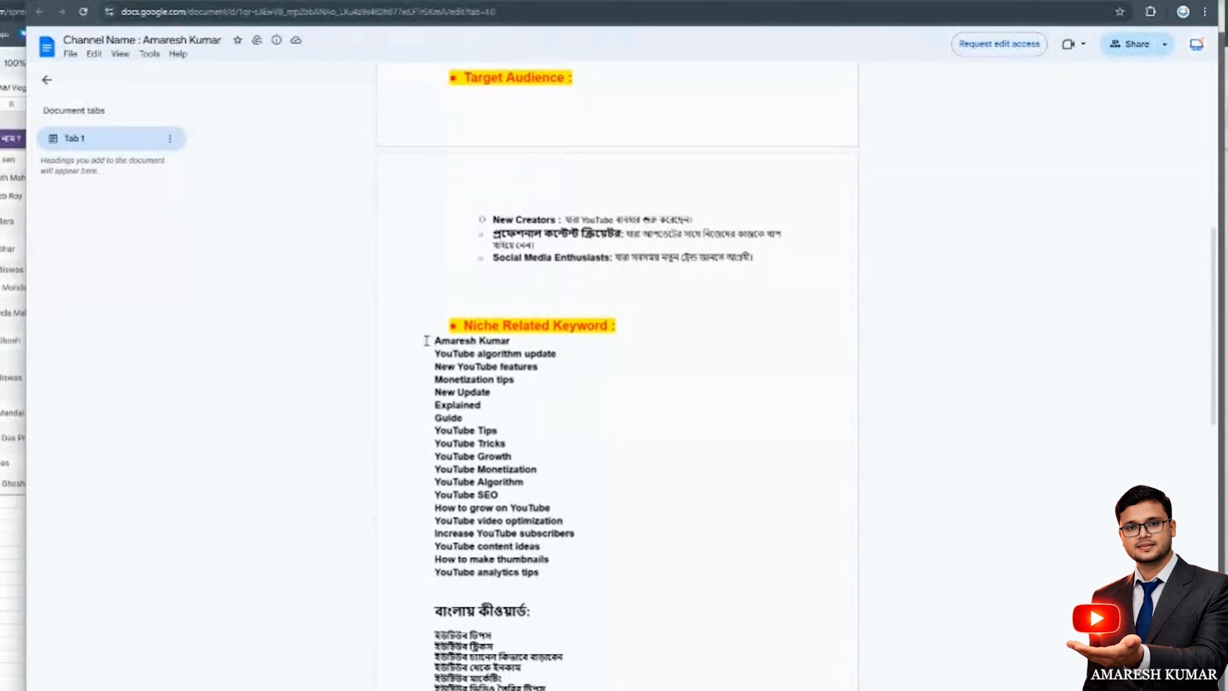
# Copy the first niche keyword from the Doc into the channel Keywords field.
pyautogui.moveTo(427, 340); pyautogui.dragTo(539, 584)
pyautogui.click(579, 382)
pyautogui.moveTo(432, 342); pyautogui.dragTo(515, 343)
pyautogui.rightClick(494, 344)
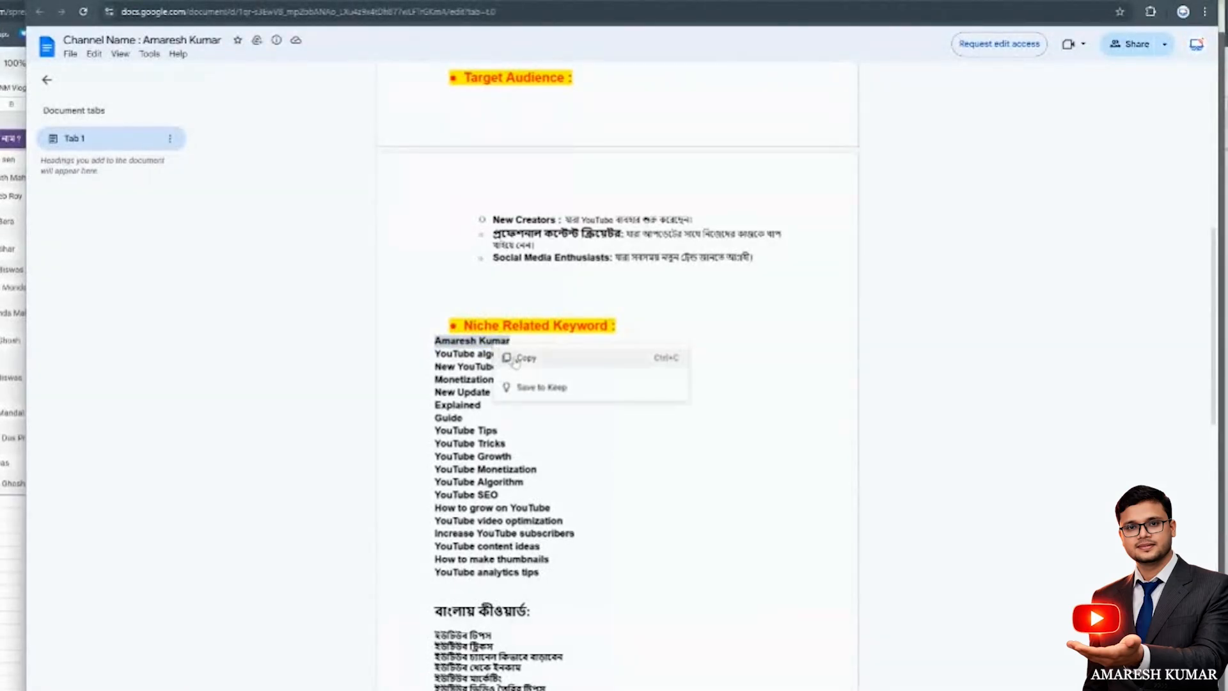
pyautogui.click(516, 356)
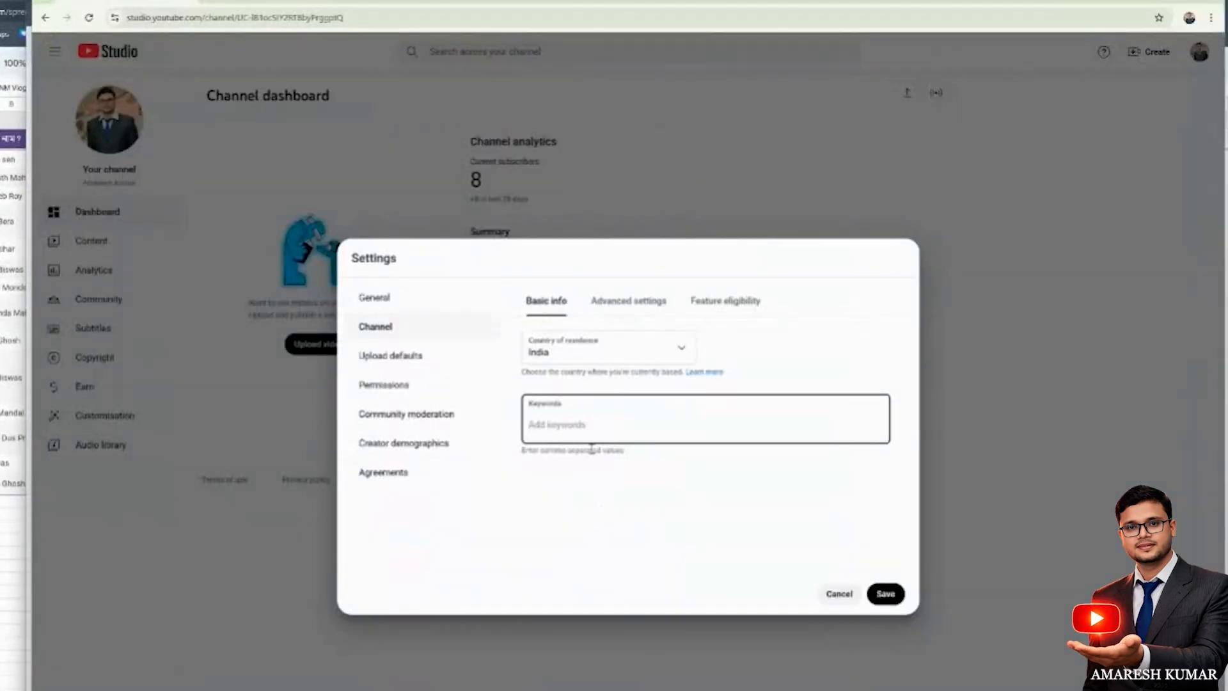
pyautogui.rightClick(578, 426)
pyautogui.click(611, 545)
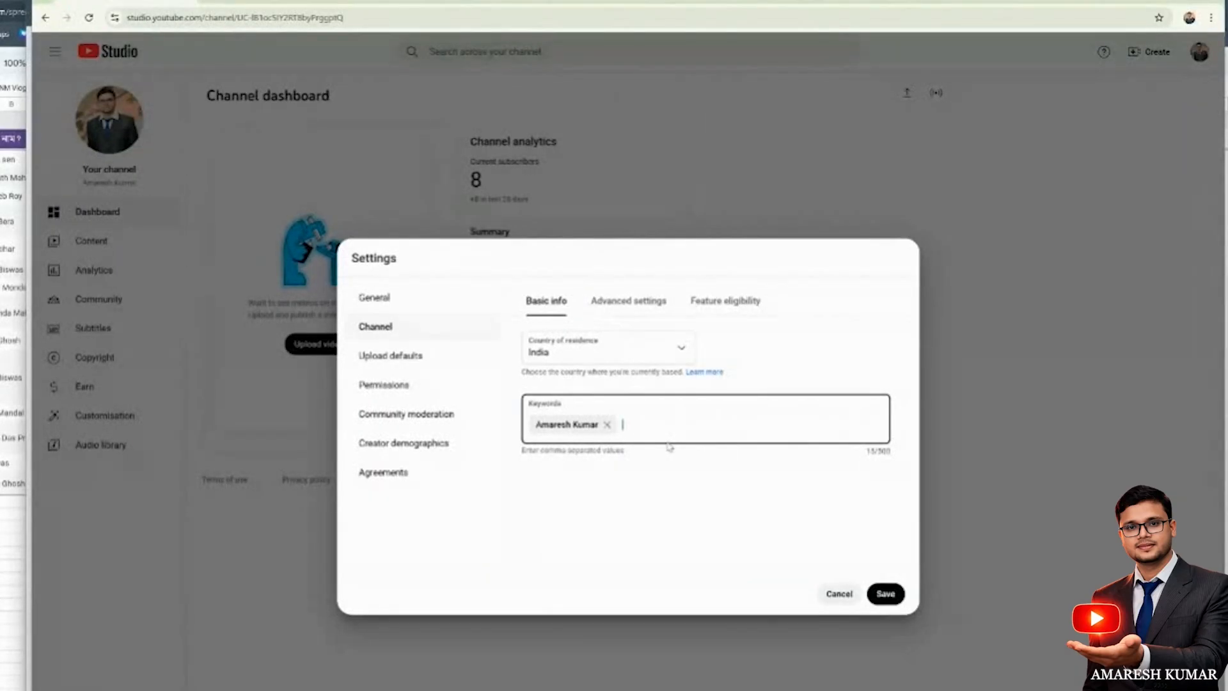
# Add 'youtube' and 'youtube channel' as separate channel keywords.
pyautogui.write('youtube')
pyautogui.press(',')
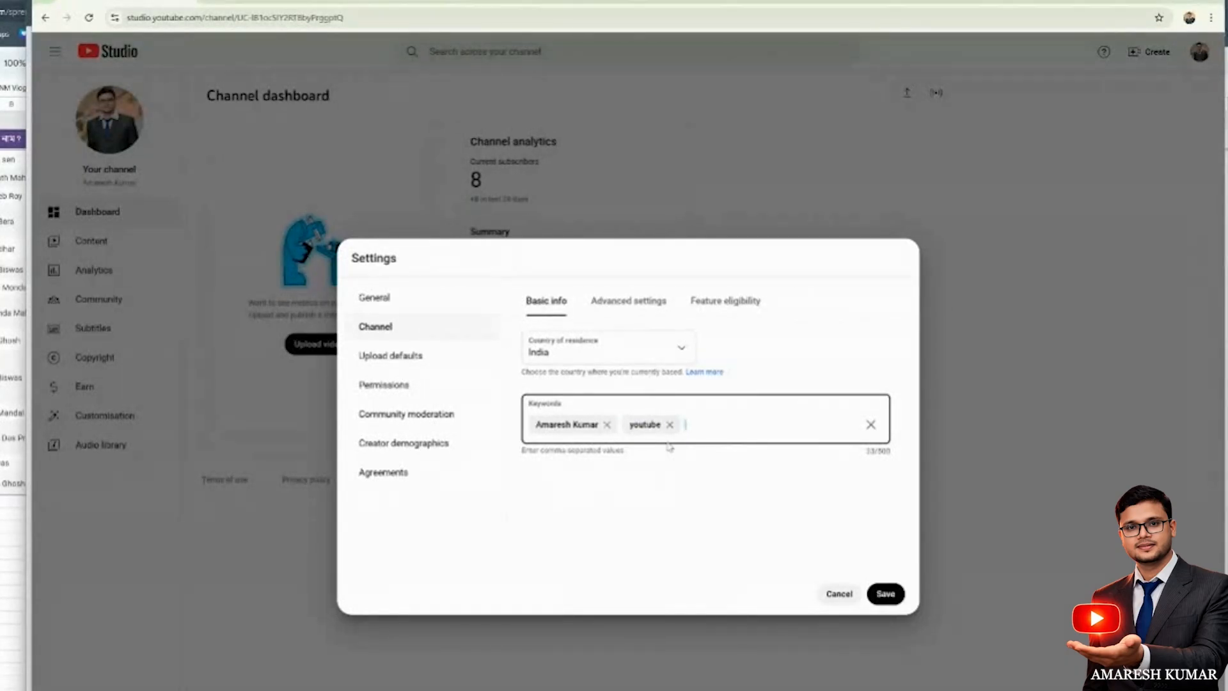
pyautogui.write('youtube channel')
pyautogui.press('Return')
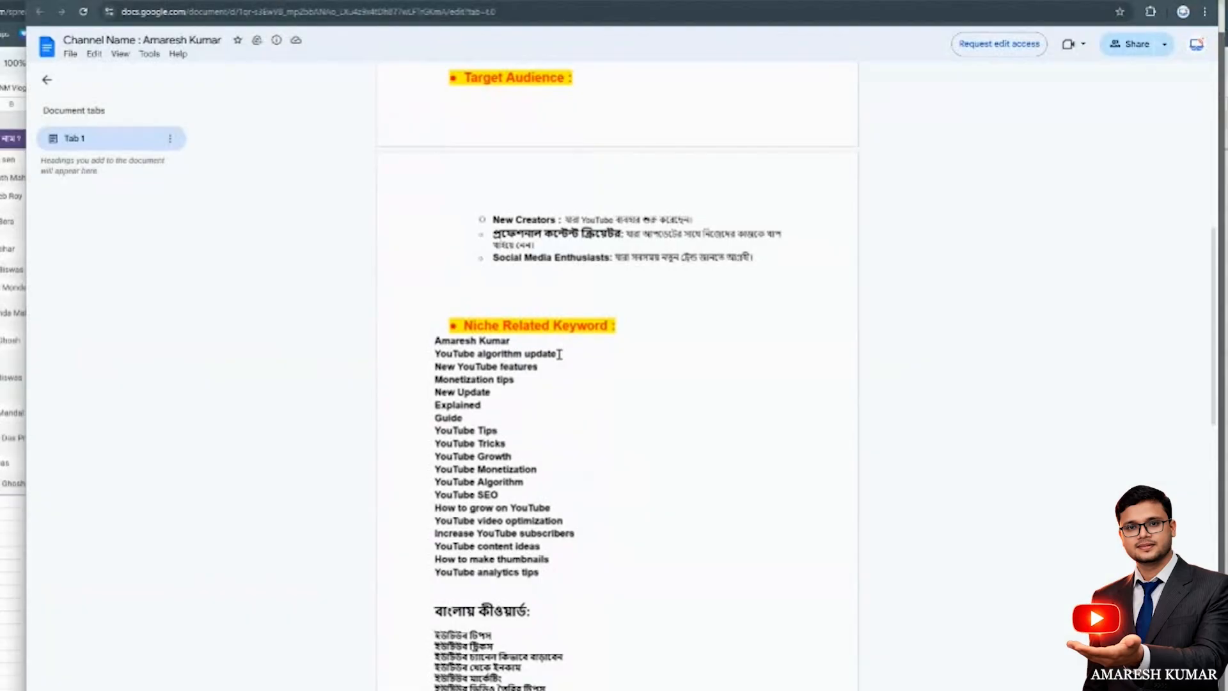
# Paste YouTube algorithm update, New YouTube features, Monetization tips and New Update as keywords.
pyautogui.moveTo(559, 354); pyautogui.dragTo(436, 354)
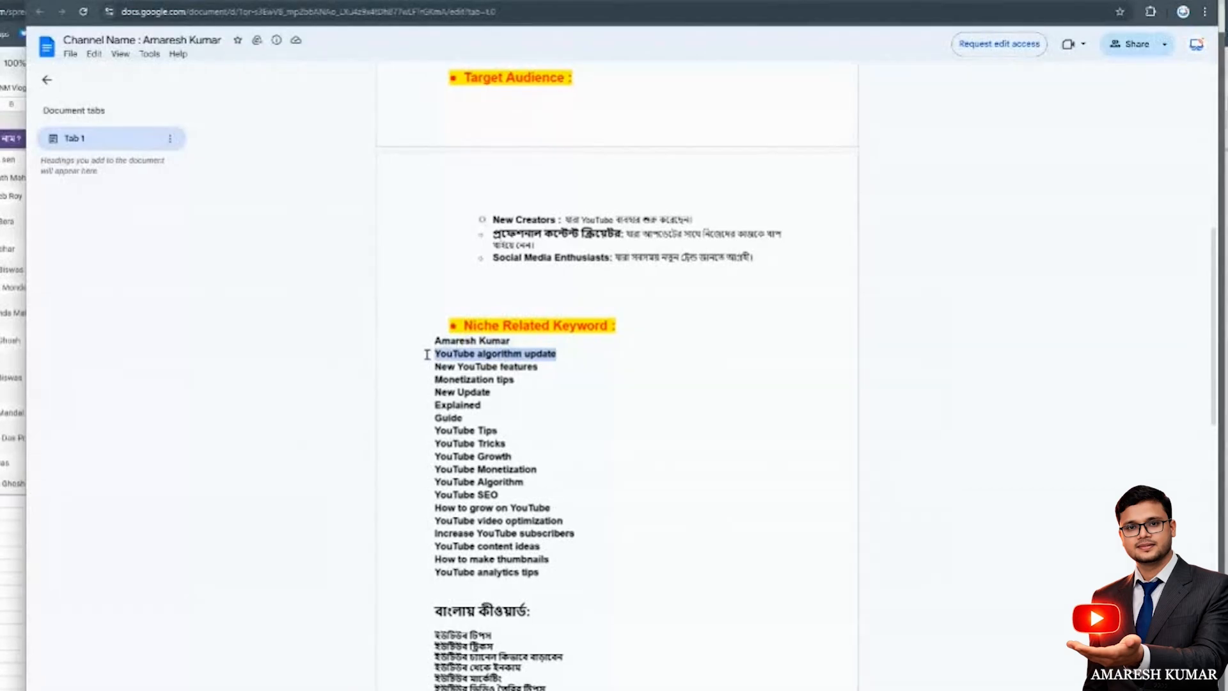
pyautogui.rightClick(435, 354)
pyautogui.click(463, 379)
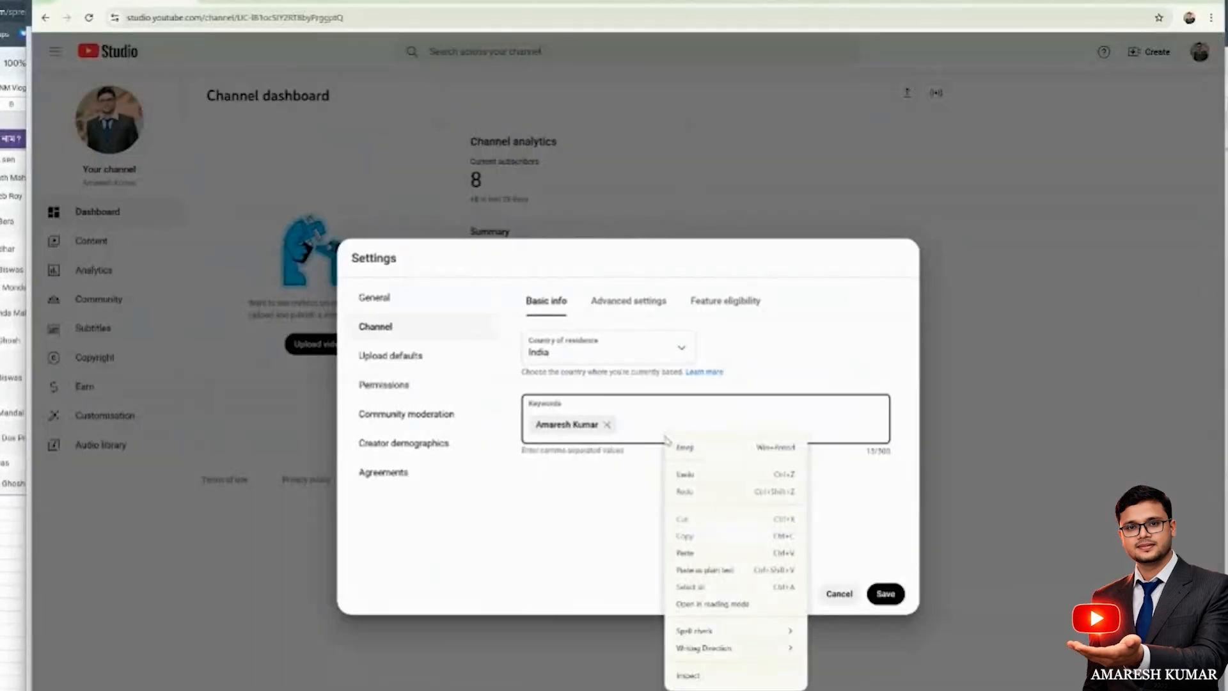
pyautogui.click(690, 550)
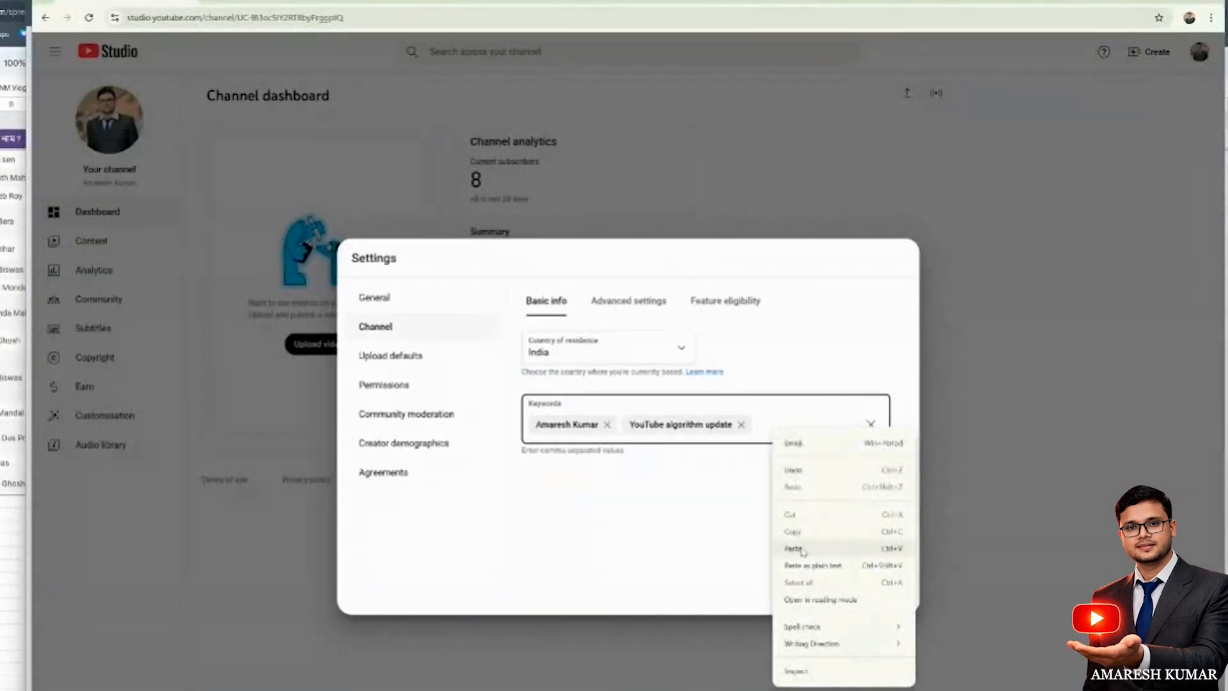
pyautogui.click(799, 549)
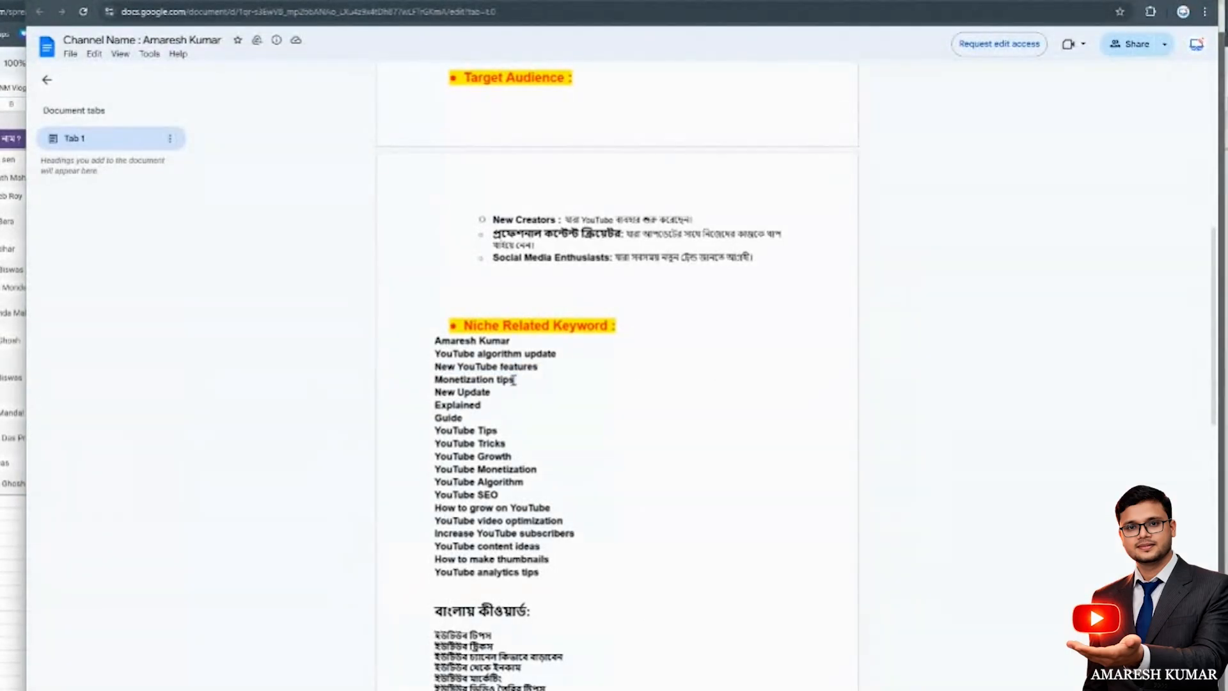
pyautogui.moveTo(514, 380); pyautogui.dragTo(434, 380)
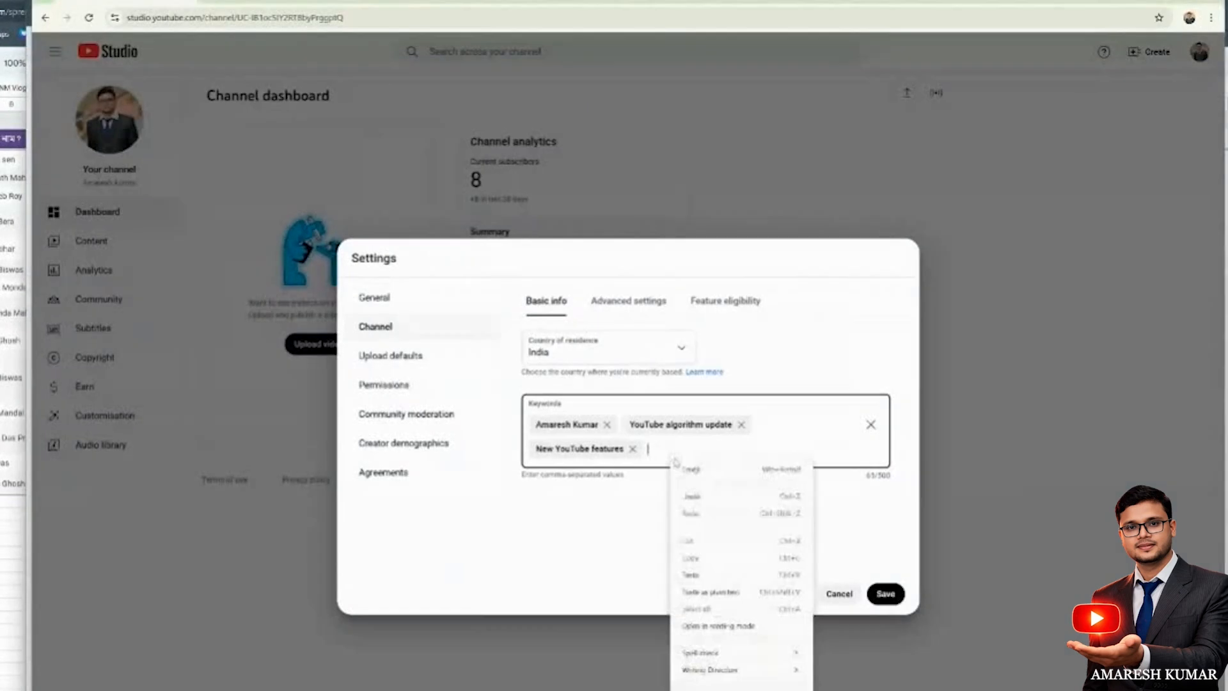
pyautogui.click(709, 548)
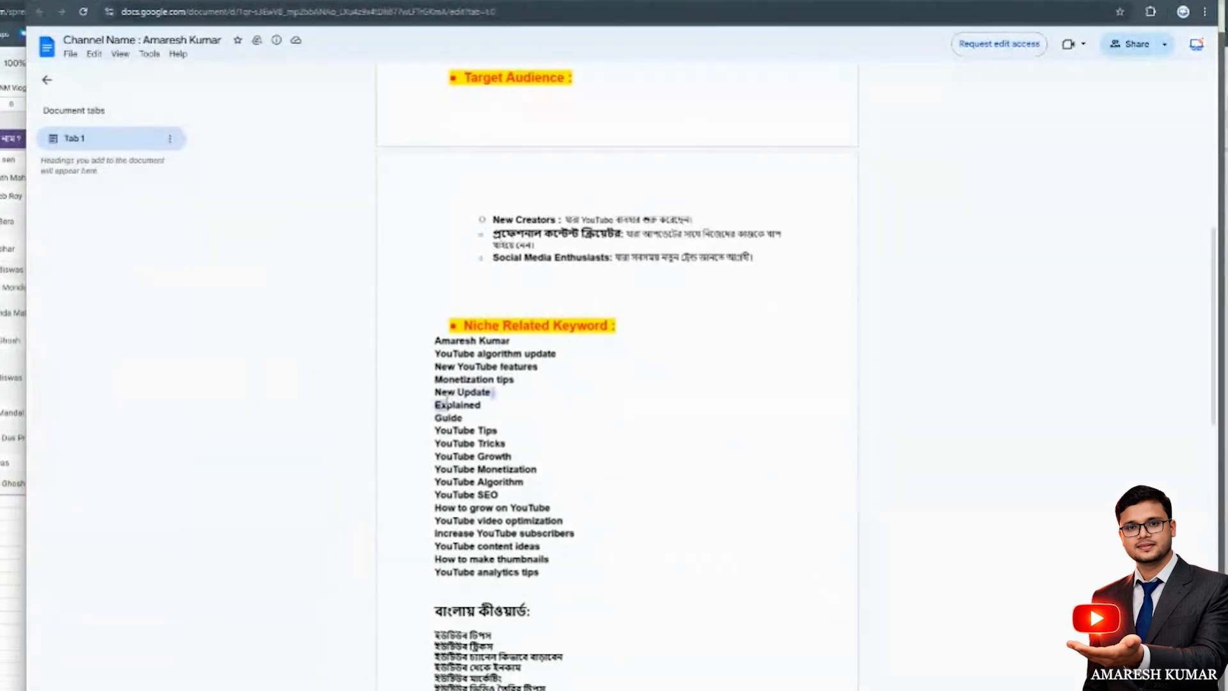
pyautogui.moveTo(434, 392); pyautogui.dragTo(494, 392)
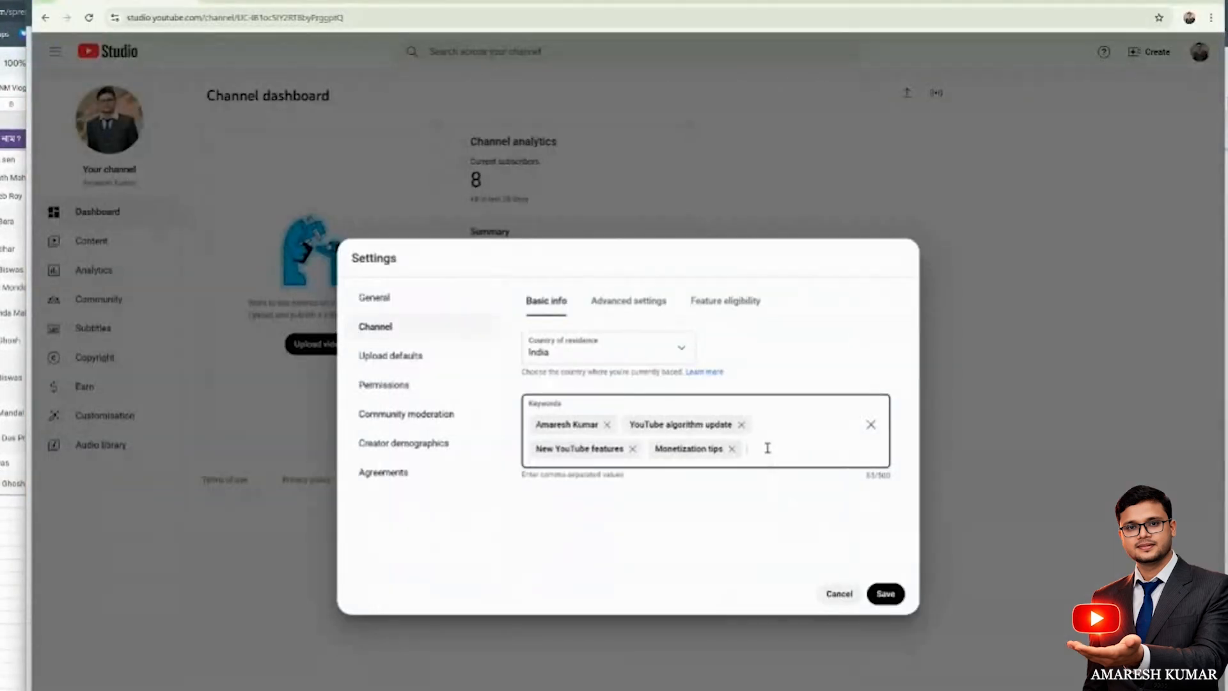
pyautogui.rightClick(769, 453)
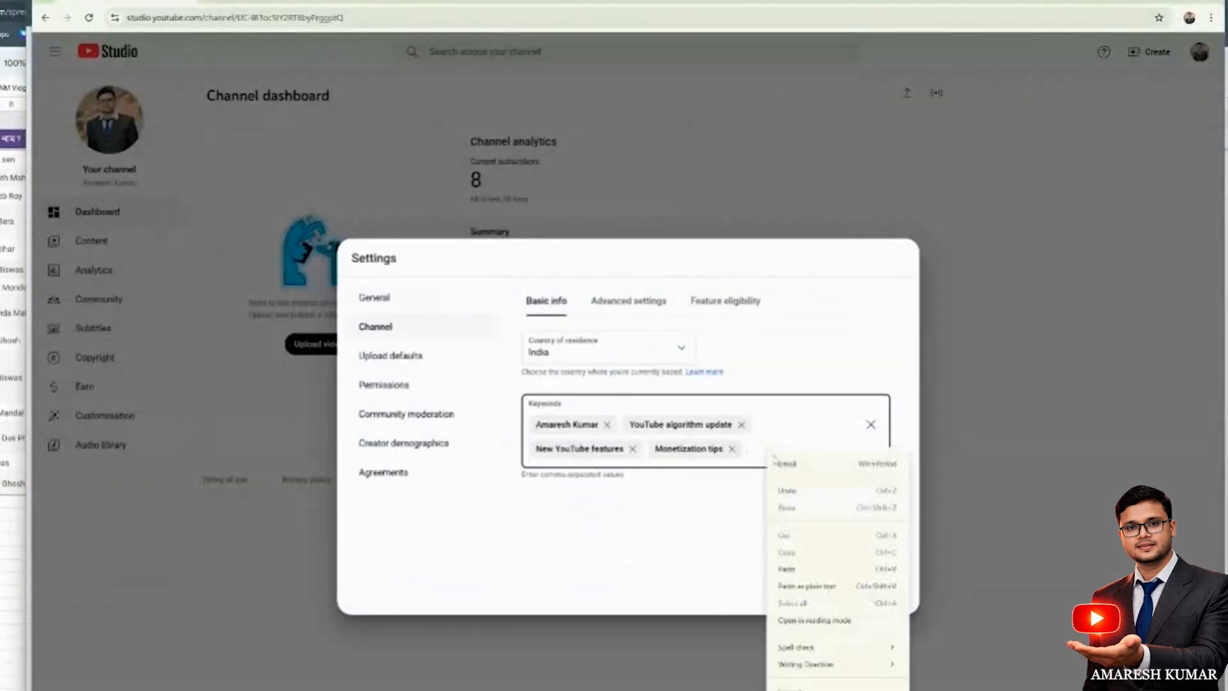
pyautogui.click(796, 568)
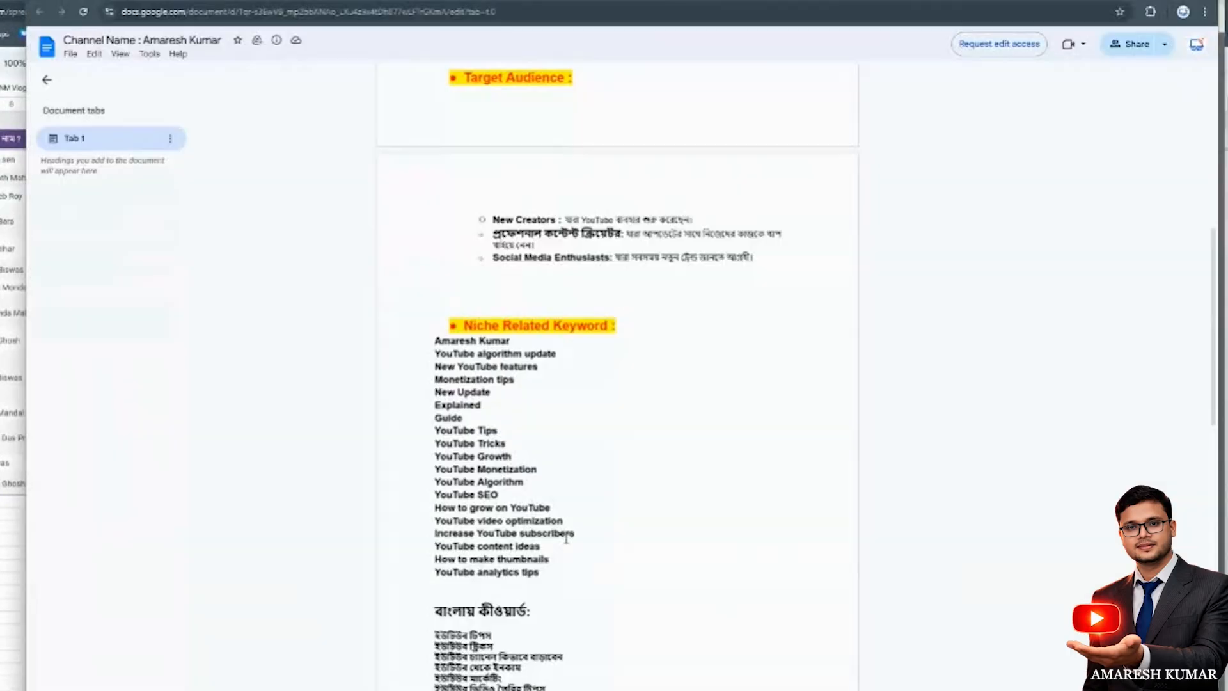
# Paste Increase YouTube subscribers and YouTube content ideas as channel keywords.
pyautogui.moveTo(434, 536); pyautogui.dragTo(575, 536)
pyautogui.rightClick(479, 539)
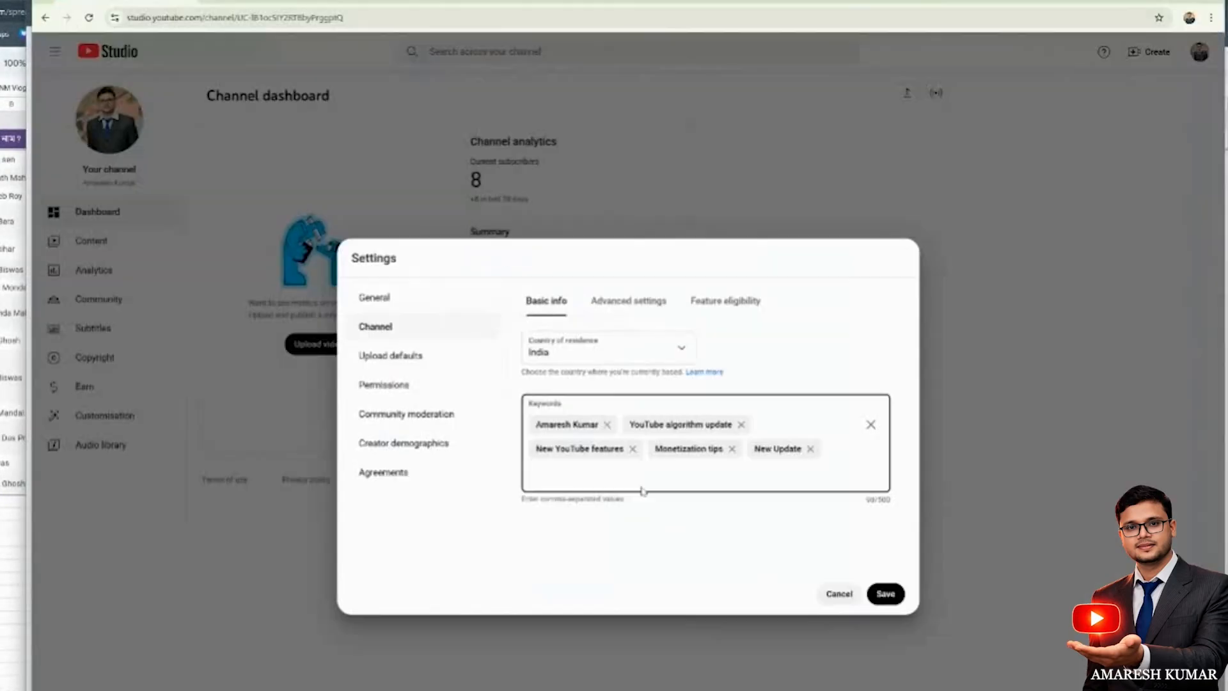
pyautogui.rightClick(642, 491)
pyautogui.click(677, 601)
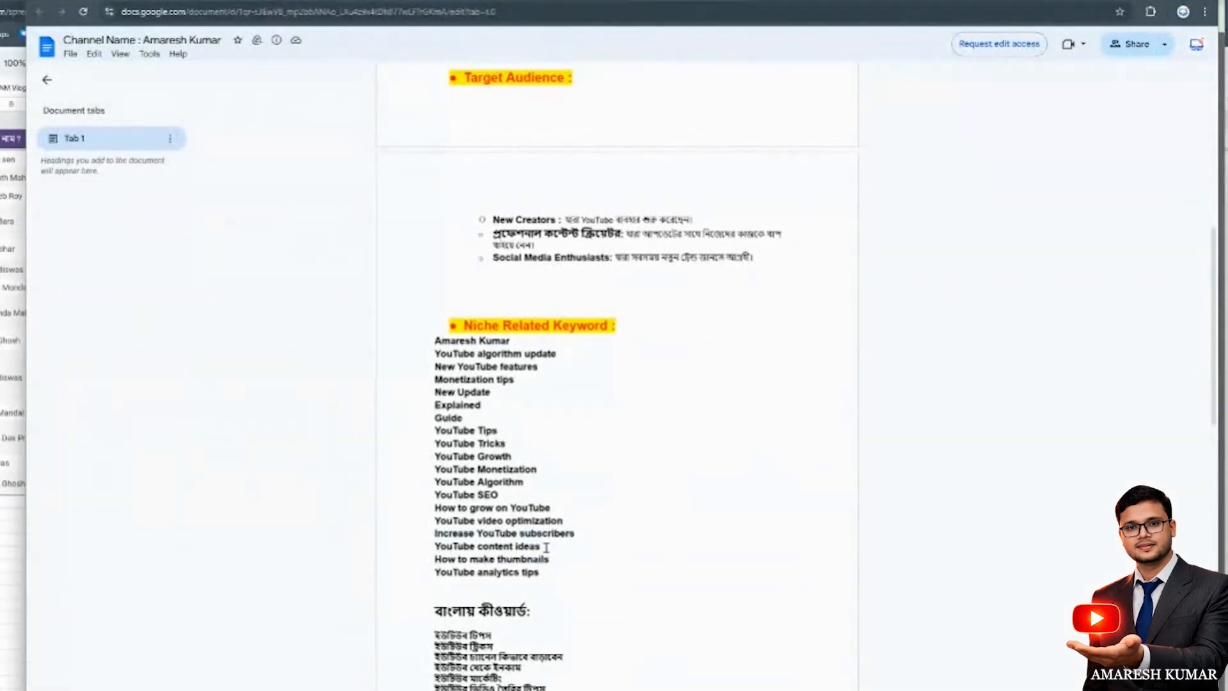
pyautogui.moveTo(545, 548); pyautogui.dragTo(434, 548)
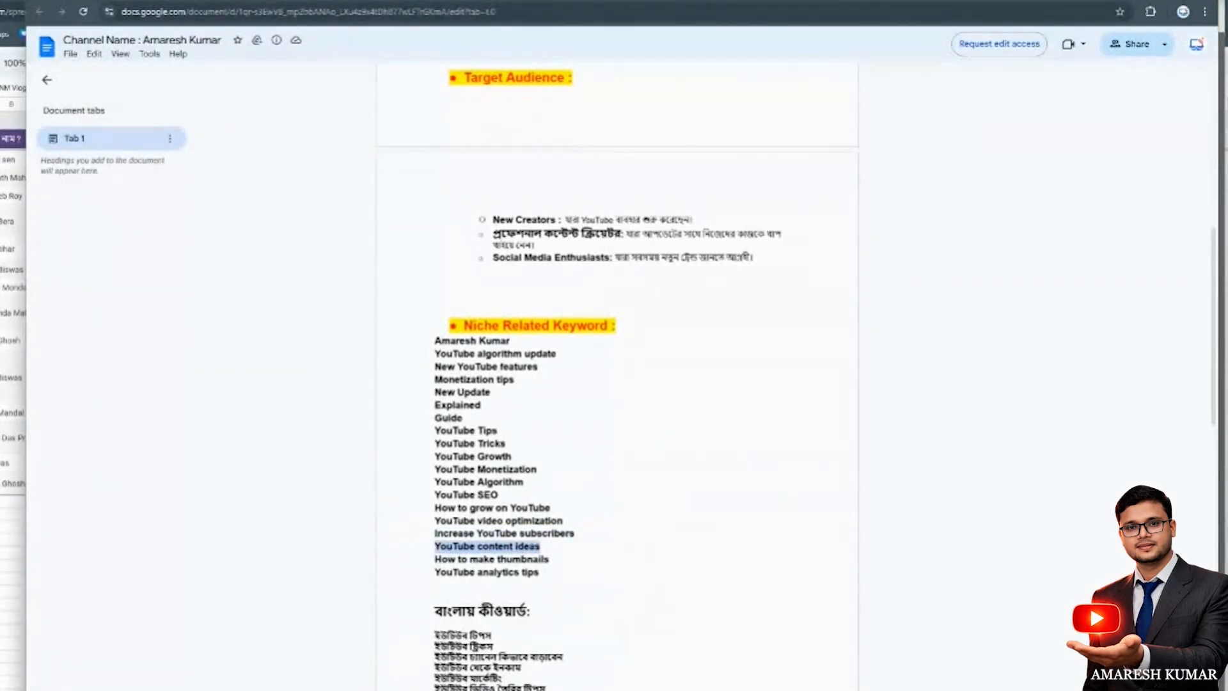
pyautogui.hotkey('ctrl', 'c')
pyautogui.rightClick(698, 479)
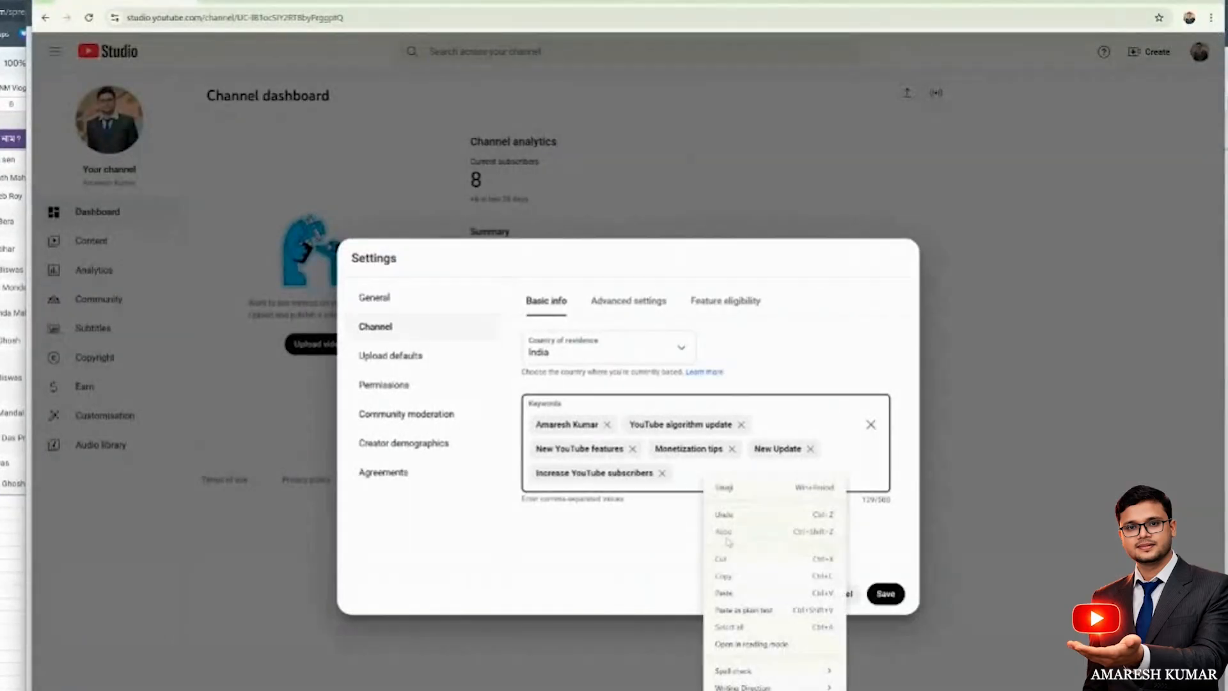
pyautogui.click(729, 578)
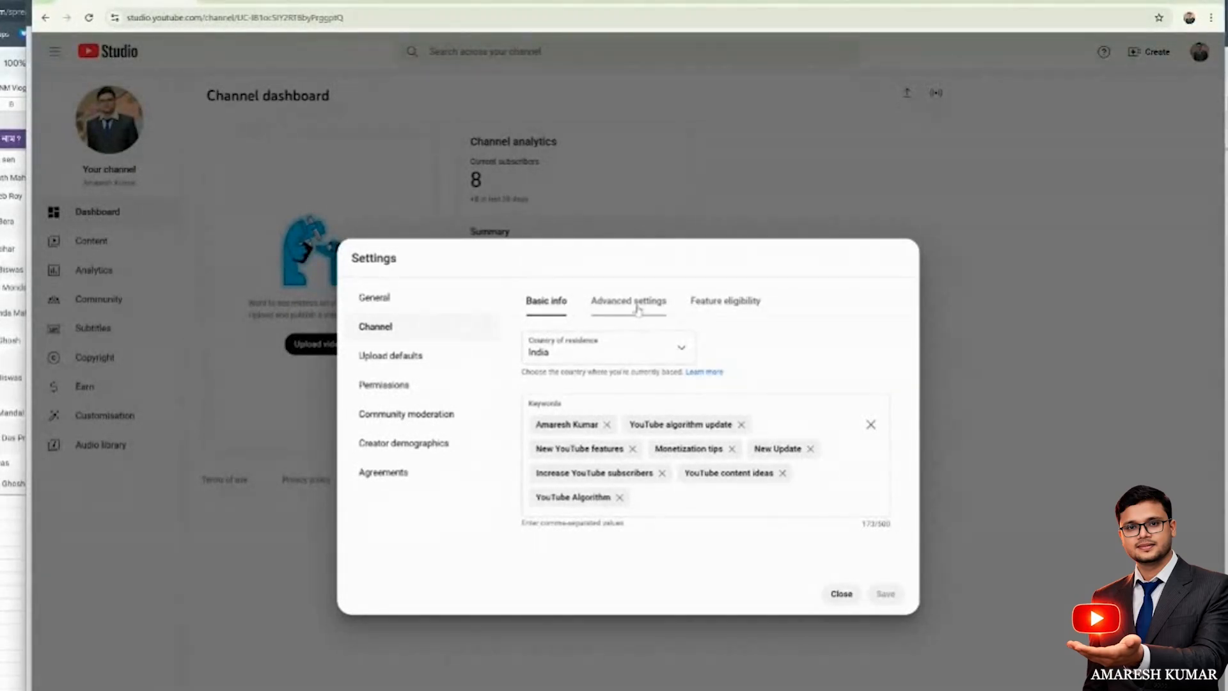
pyautogui.click(637, 307)
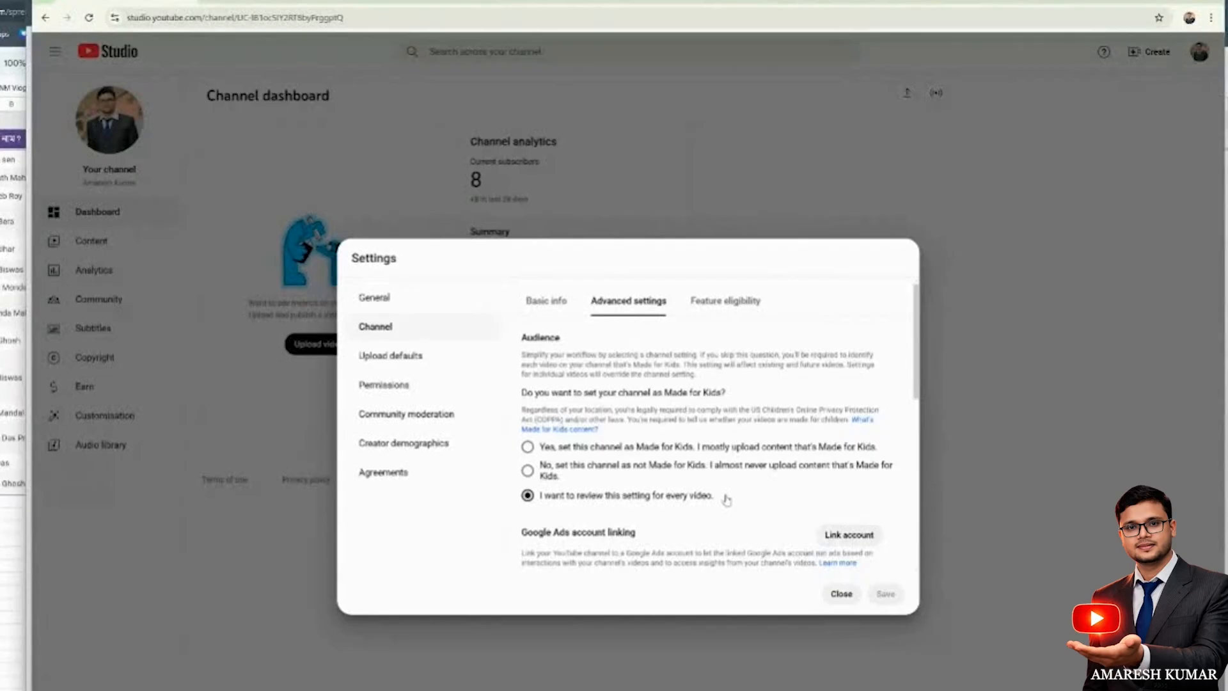
# Choose 'No, set this channel as not Made for Kids' in Advanced settings.
pyautogui.click(527, 472)
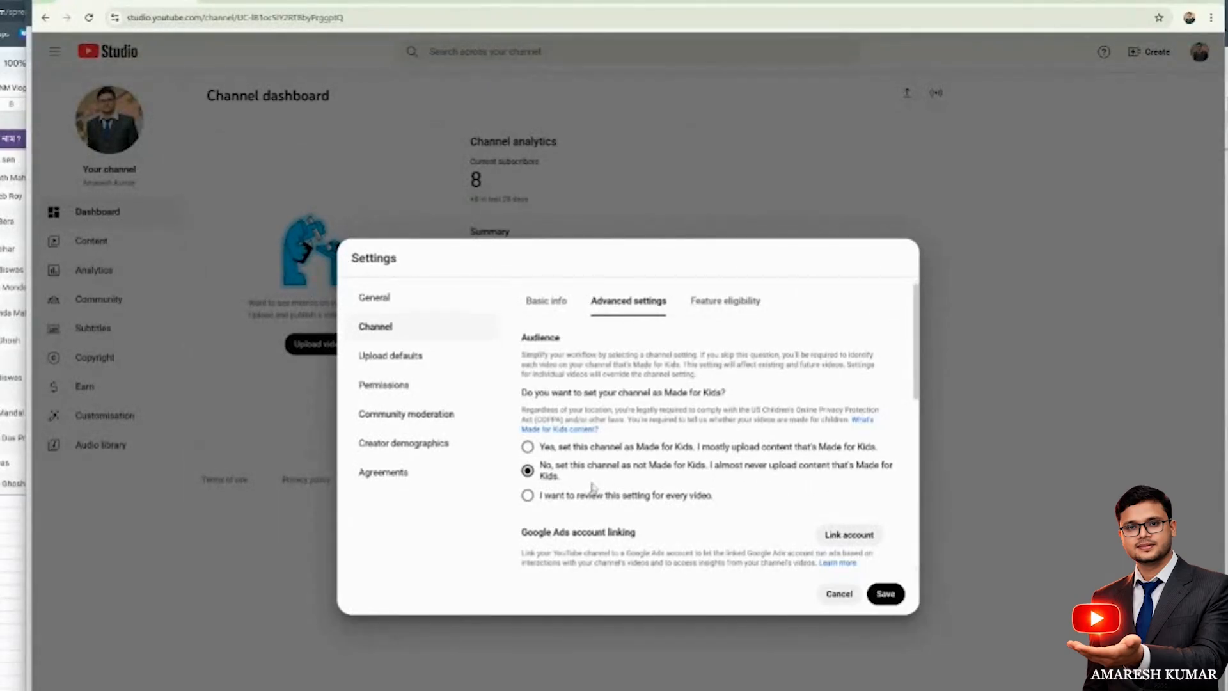
pyautogui.scroll(-1, 576, 486)
pyautogui.scroll(1, 538, 486)
pyautogui.click(729, 305)
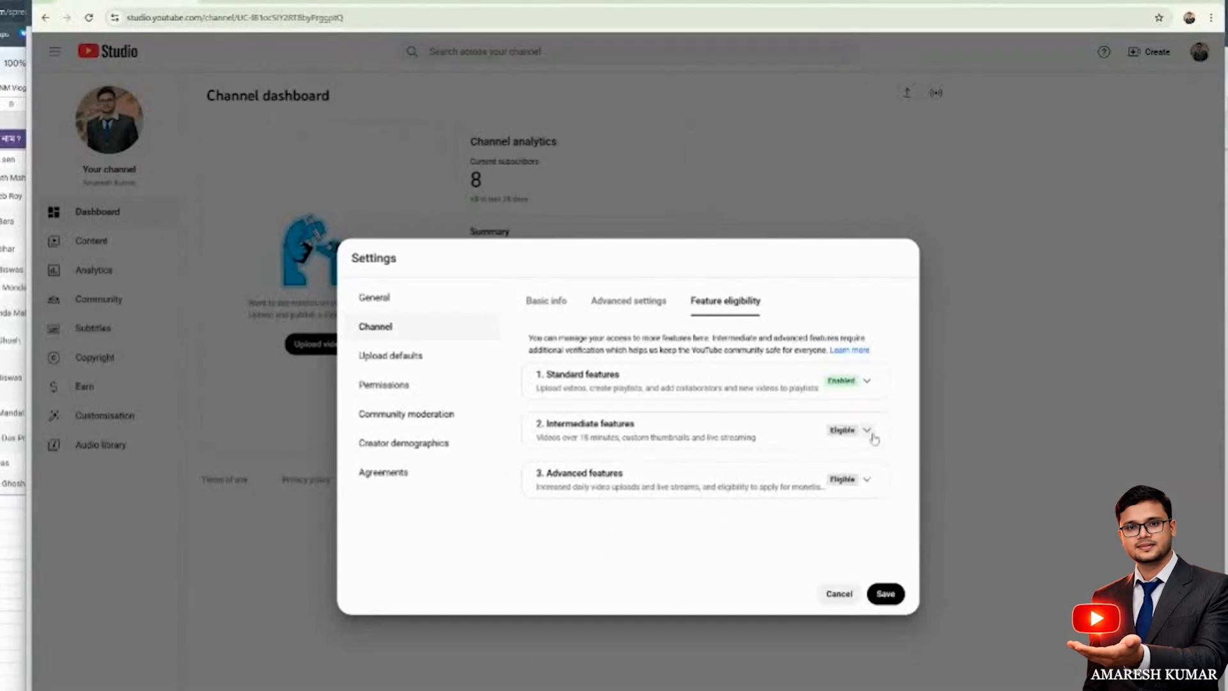
# Expand the Standard, Intermediate and Advanced feature details to view their requirements.
pyautogui.click(867, 383)
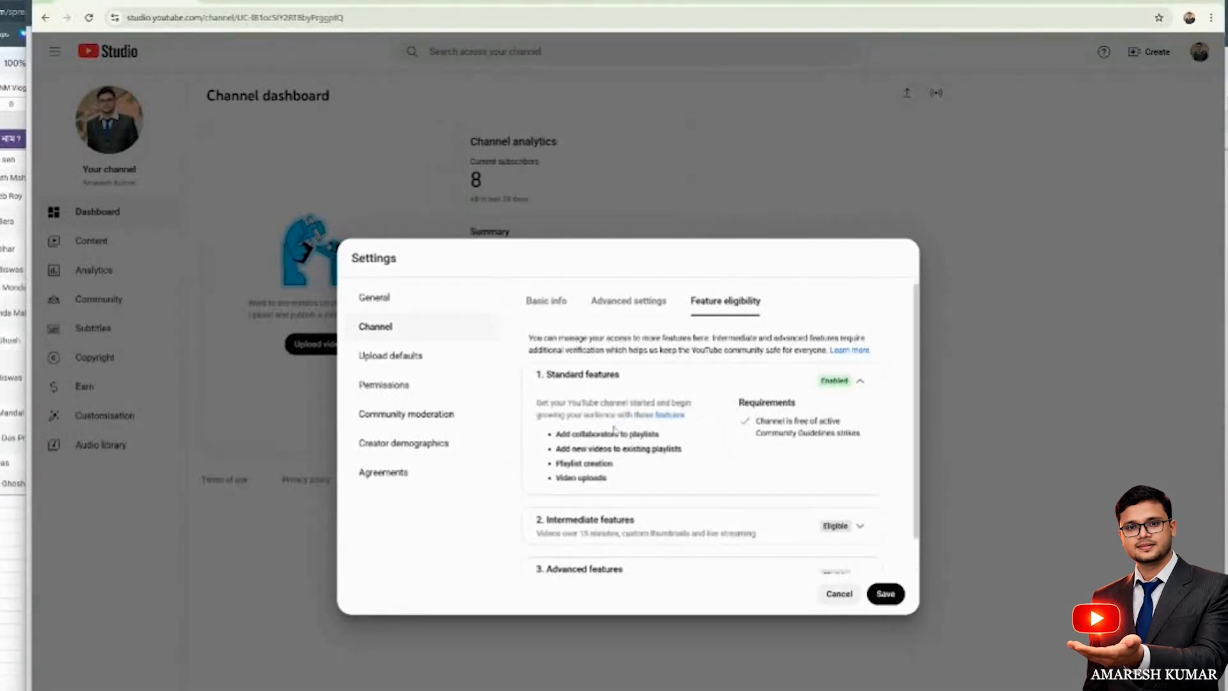
pyautogui.scroll(-1, 860, 403)
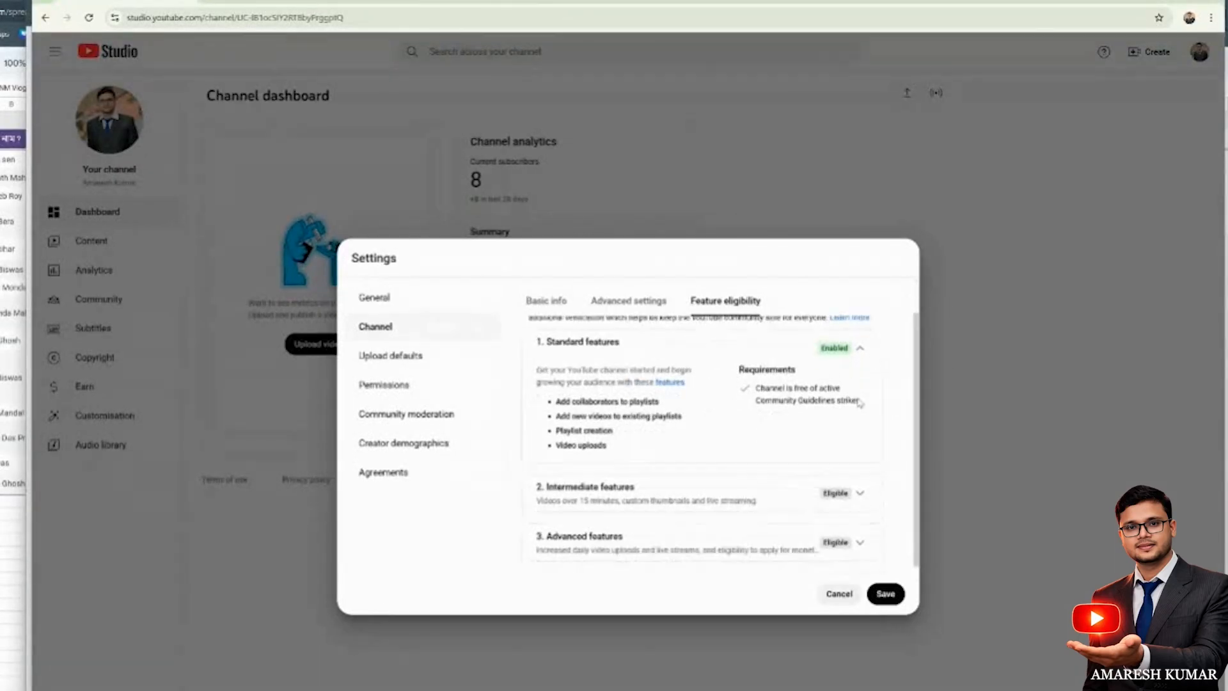
pyautogui.click(860, 494)
pyautogui.scroll(-2, 865, 501)
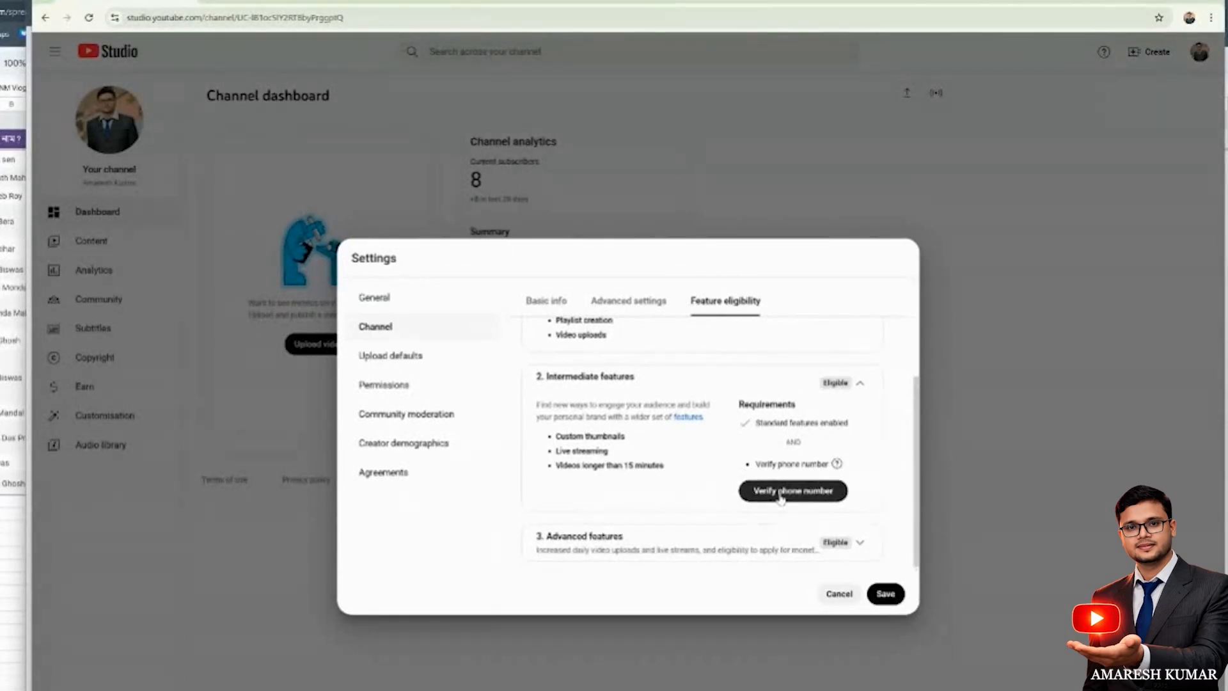
pyautogui.click(856, 542)
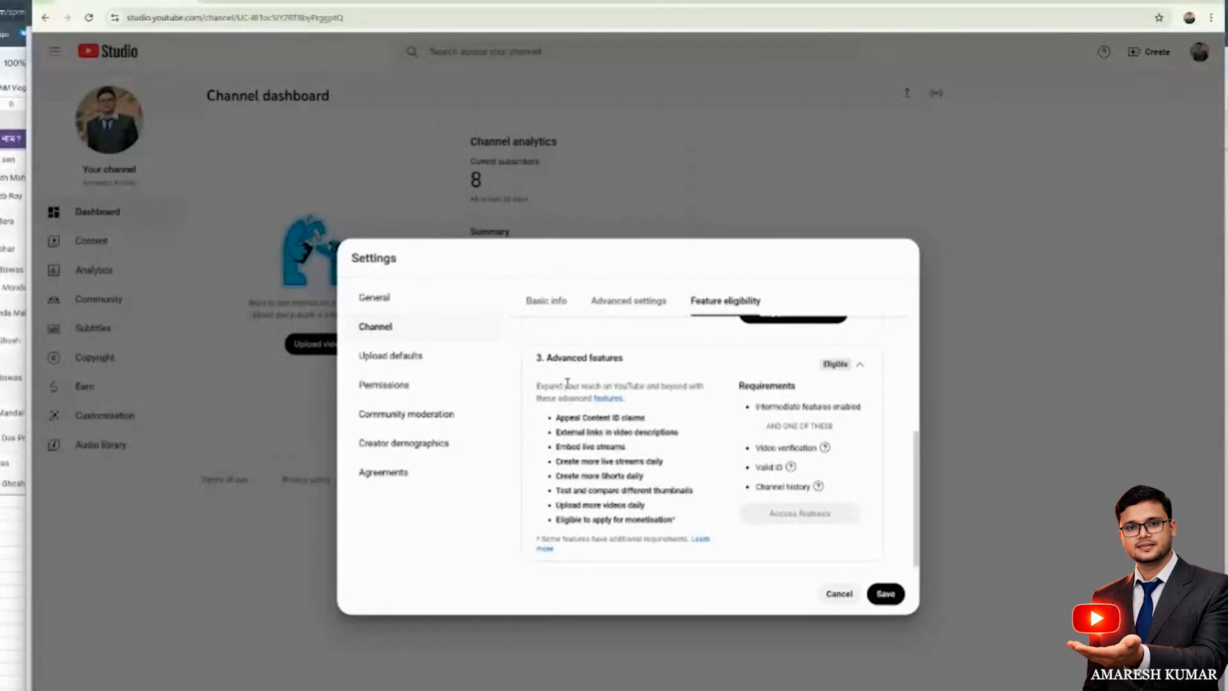
# Collapse Advanced features and start phone verification under Intermediate features.
pyautogui.moveTo(766, 464)
pyautogui.moveTo(819, 488)
pyautogui.moveTo(825, 447)
pyautogui.click(860, 364)
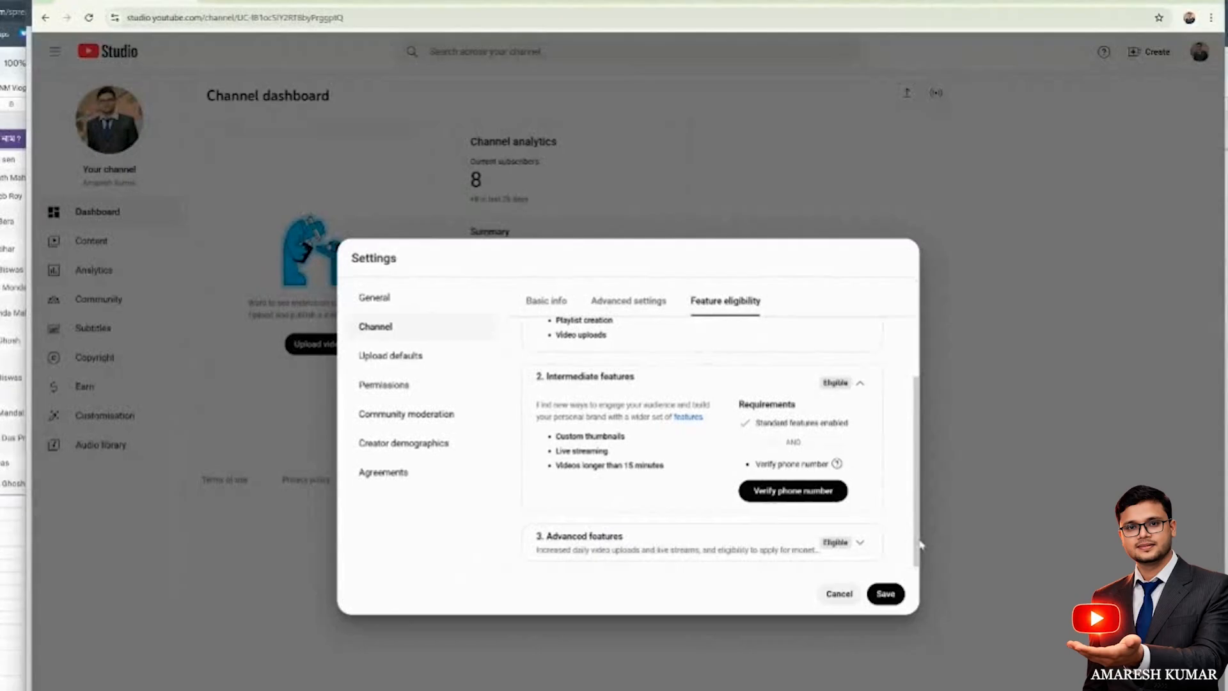
pyautogui.scroll(1, 903, 531)
pyautogui.scroll(-1, 901, 544)
pyautogui.click(749, 501)
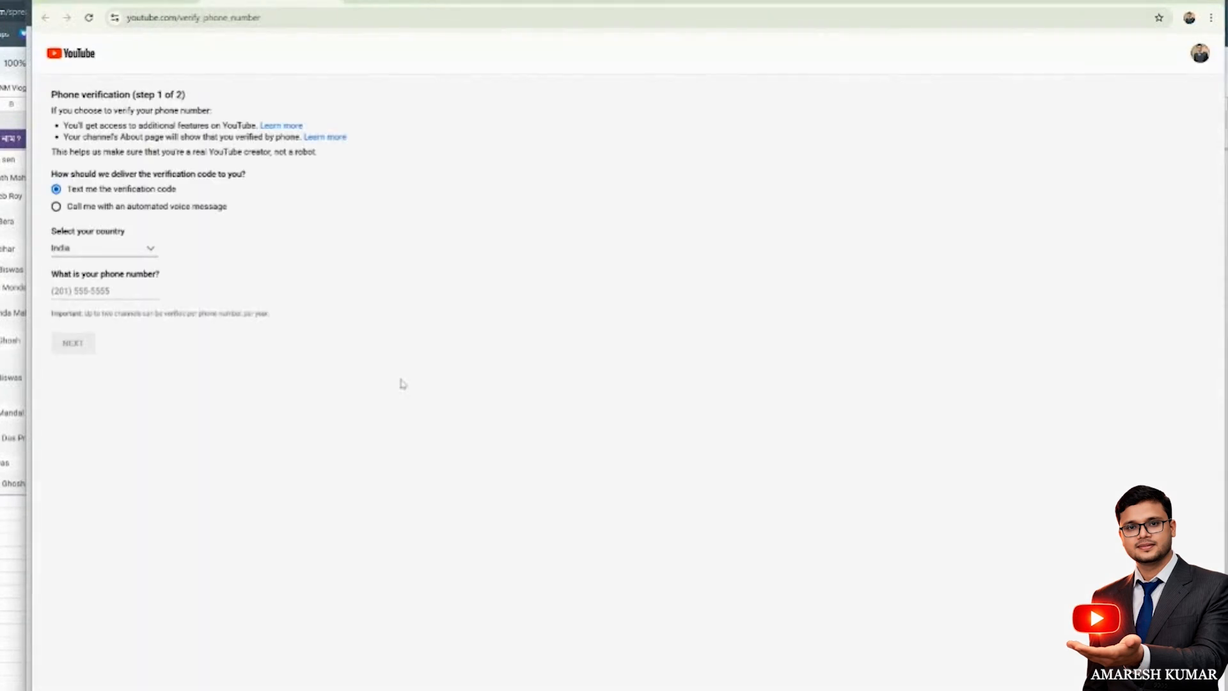
# Paste in the phone number, request the texted code, and begin entering the verification code.
pyautogui.click(118, 290)
pyautogui.hotkey('ctrl', 'v')
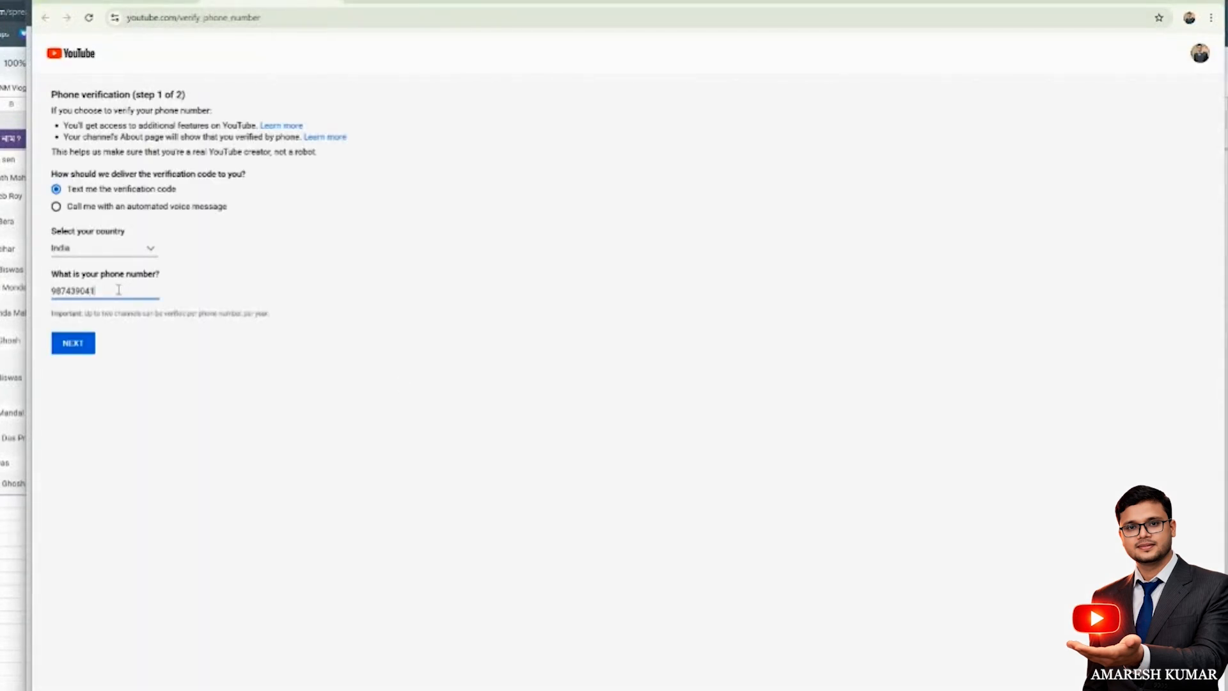
pyautogui.click(73, 345)
pyautogui.click(137, 163)
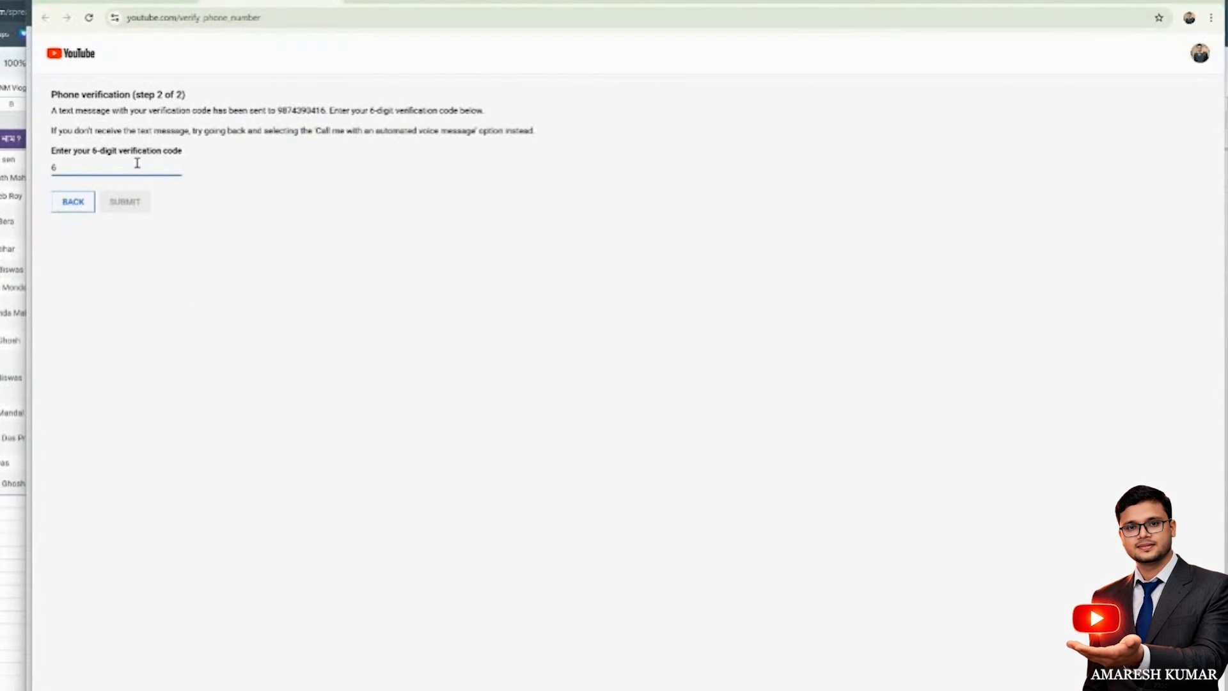
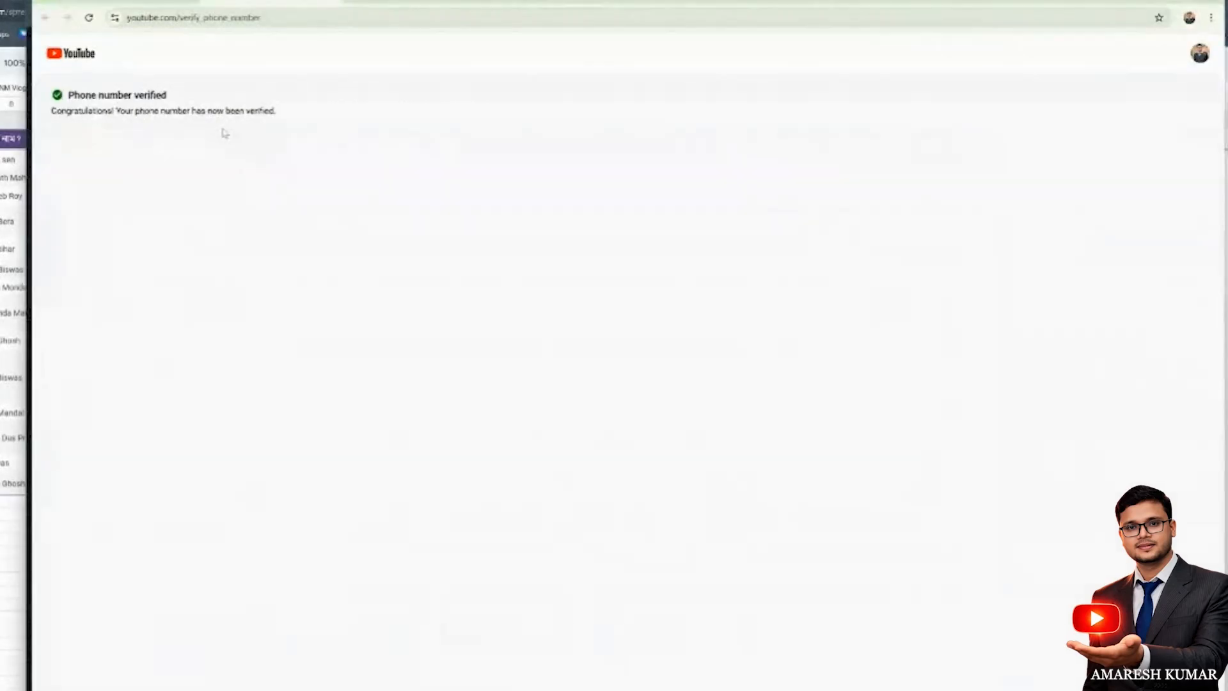